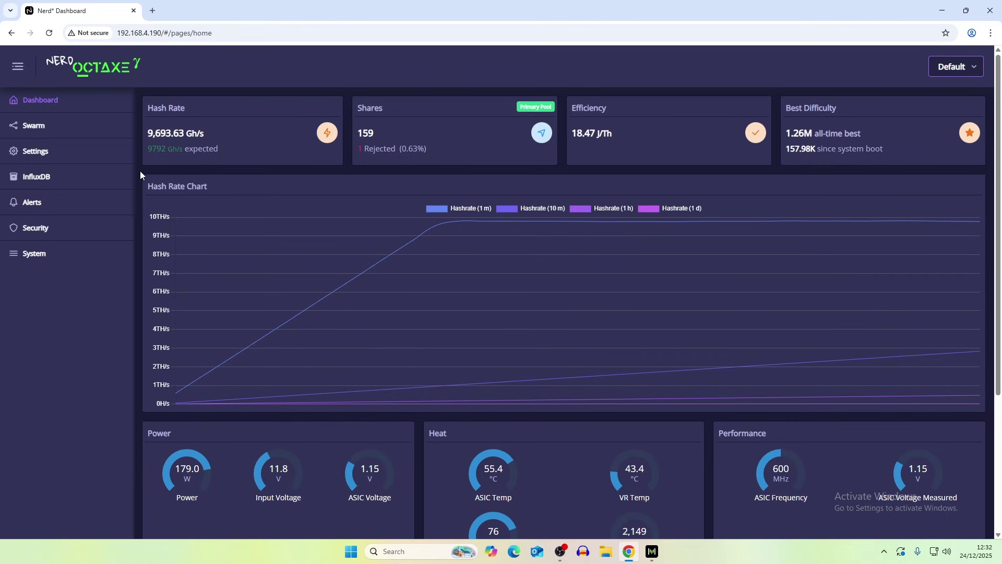
{"action": "scroll", "coordinate": [316, 199], "scroll_direction": "down", "scroll_amount": 1}
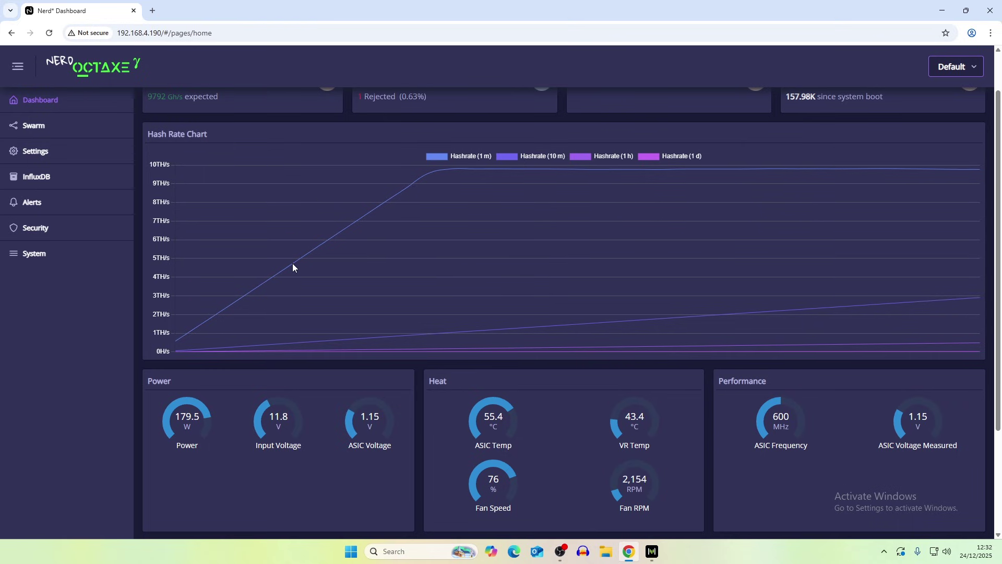
{"action": "scroll", "coordinate": [293, 266], "scroll_direction": "up", "scroll_amount": 1}
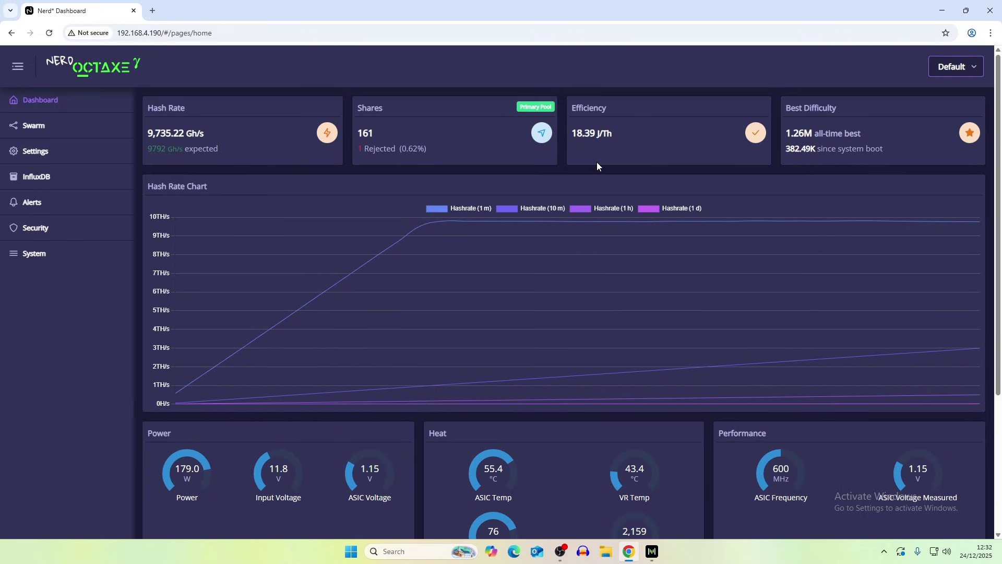
{"action": "scroll", "coordinate": [598, 164], "scroll_direction": "down", "scroll_amount": 3}
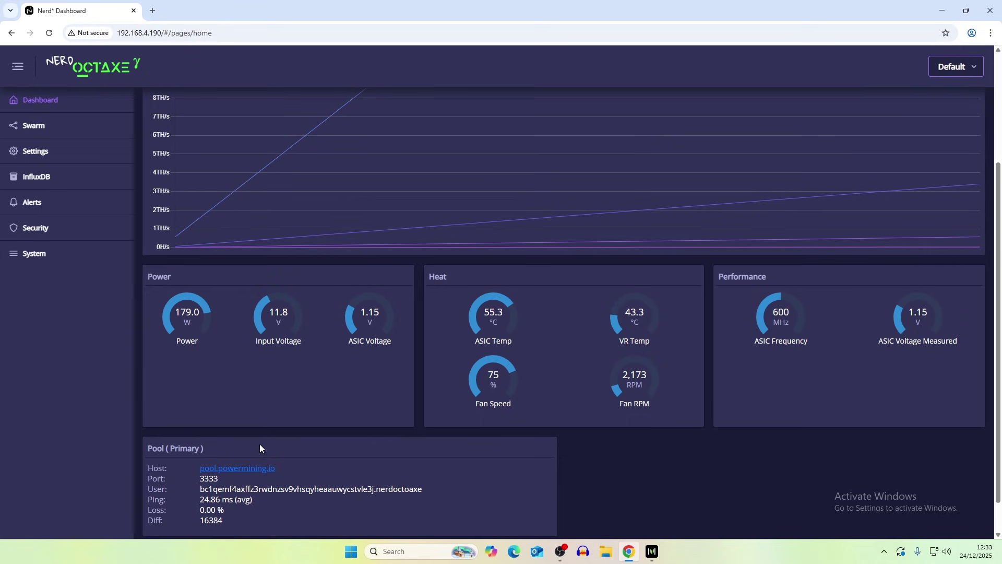
Replace the old wallet in the miner's AxeOS Settings Username with the new Bitcoin wallet address.
{"action": "left_click", "coordinate": [245, 468]}
{"action": "scroll", "coordinate": [292, 251], "scroll_direction": "down", "scroll_amount": 1}
{"action": "scroll", "coordinate": [291, 252], "scroll_direction": "down", "scroll_amount": 4}
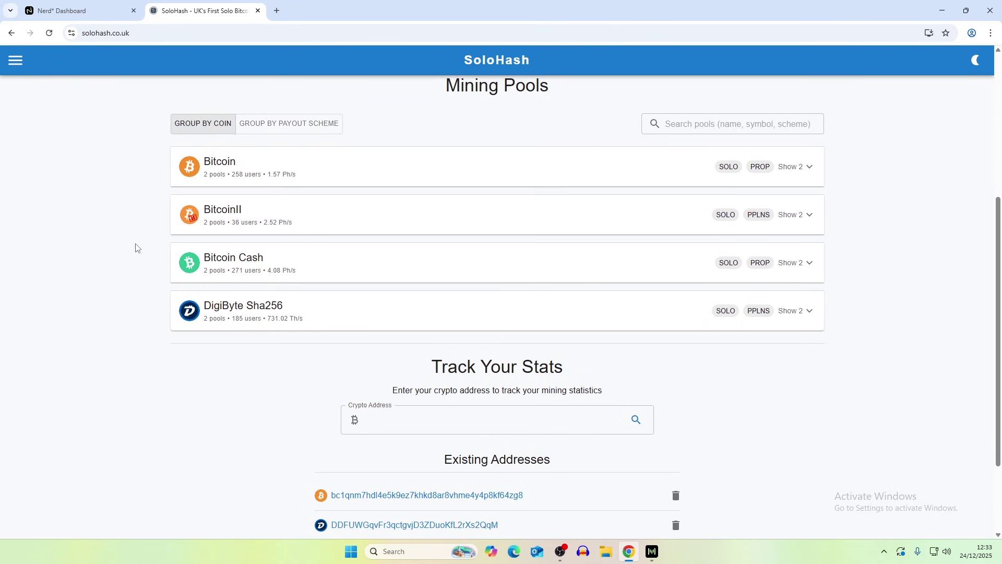
{"action": "scroll", "coordinate": [137, 248], "scroll_direction": "up", "scroll_amount": 5}
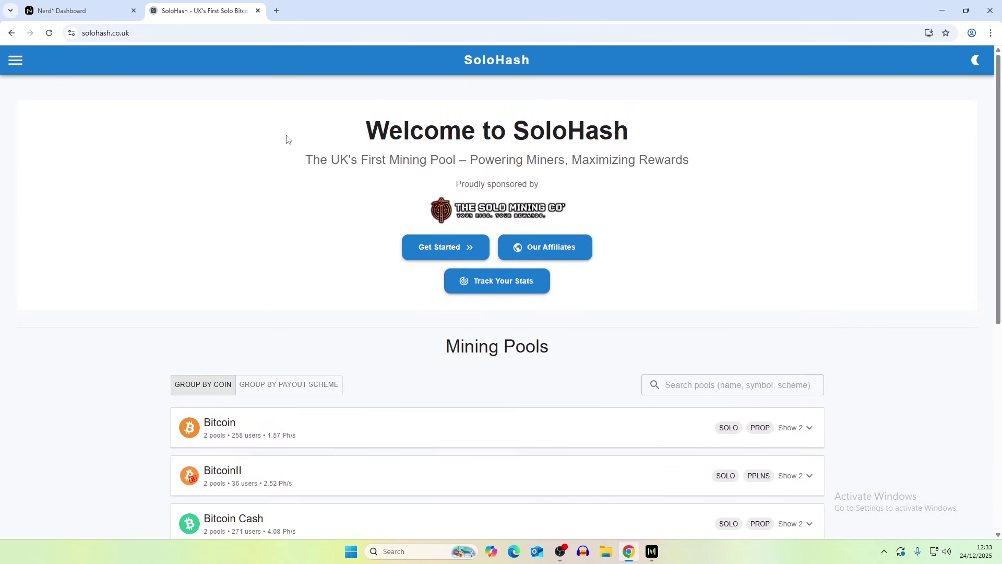
{"action": "left_click", "coordinate": [79, 10]}
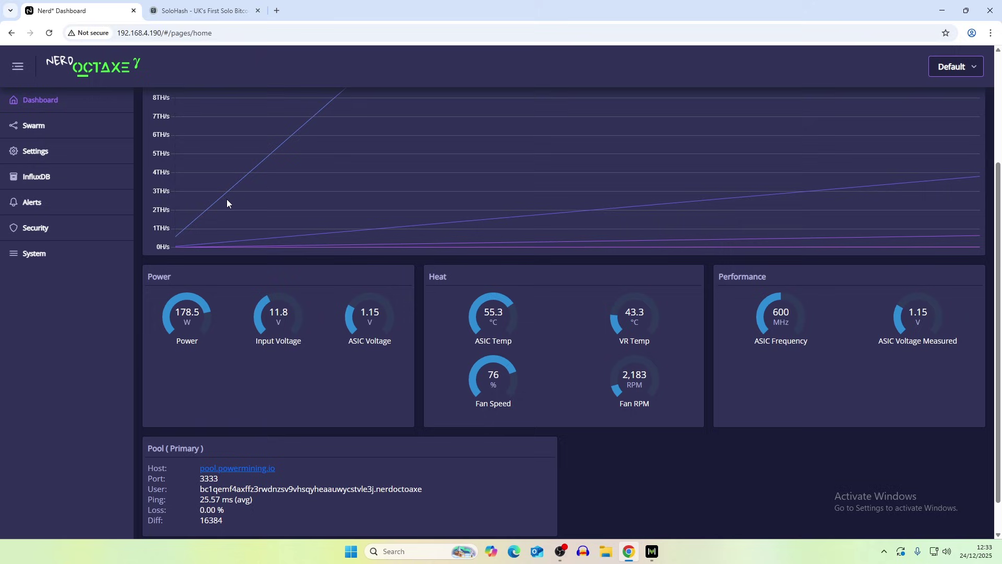
{"action": "left_click", "coordinate": [50, 152]}
{"action": "scroll", "coordinate": [277, 216], "scroll_direction": "down", "scroll_amount": 5}
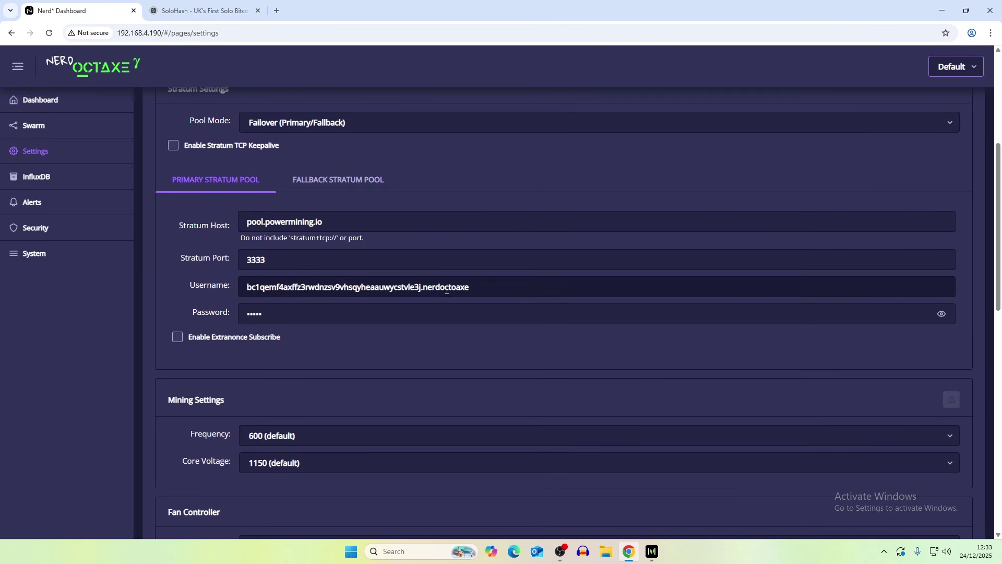
{"action": "left_click_drag", "start_coordinate": [476, 286], "coordinate": [250, 287]}
{"action": "right_click", "coordinate": [262, 287]}
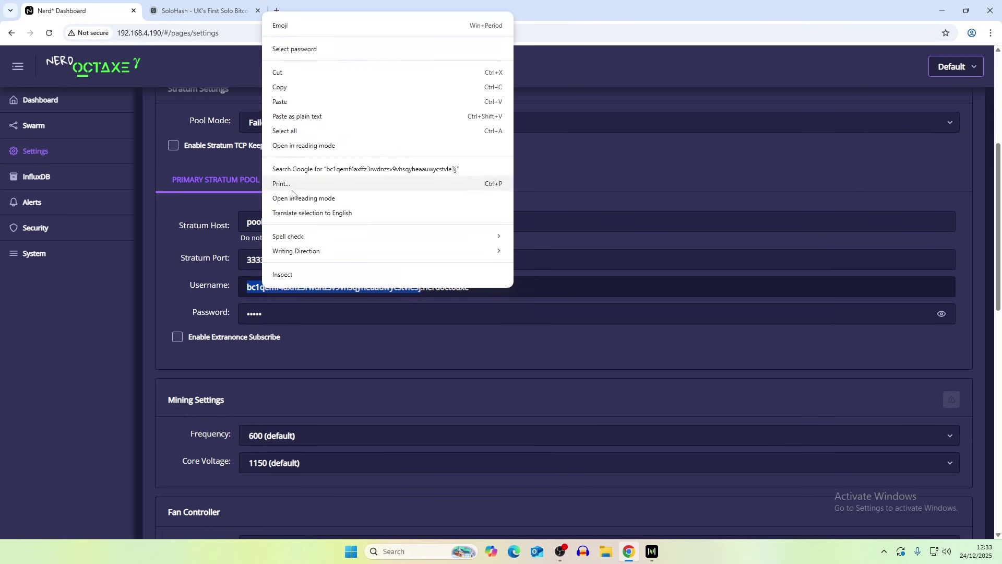
{"action": "left_click", "coordinate": [296, 105]}
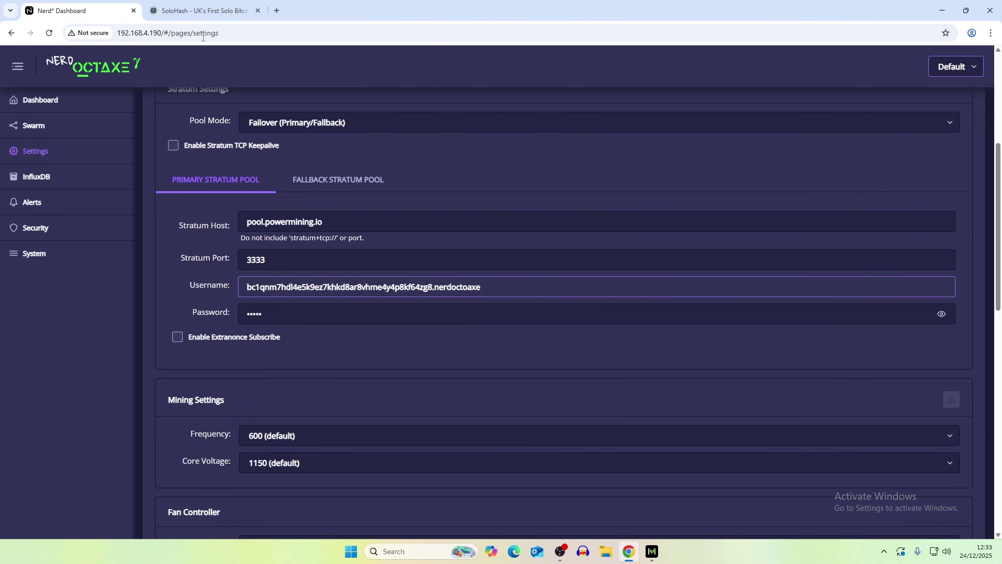
Copy SoloHash's UK low-difficulty host solo.solohash.co.uk and select the old pool.powermining.io stratum host.
{"action": "left_click", "coordinate": [201, 10]}
{"action": "left_click", "coordinate": [486, 59]}
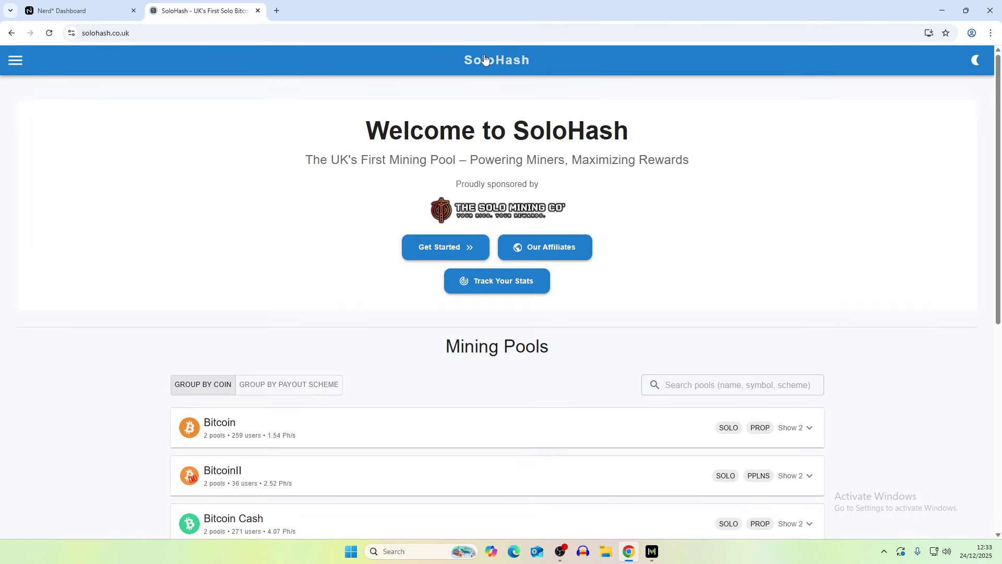
{"action": "left_click", "coordinate": [466, 249]}
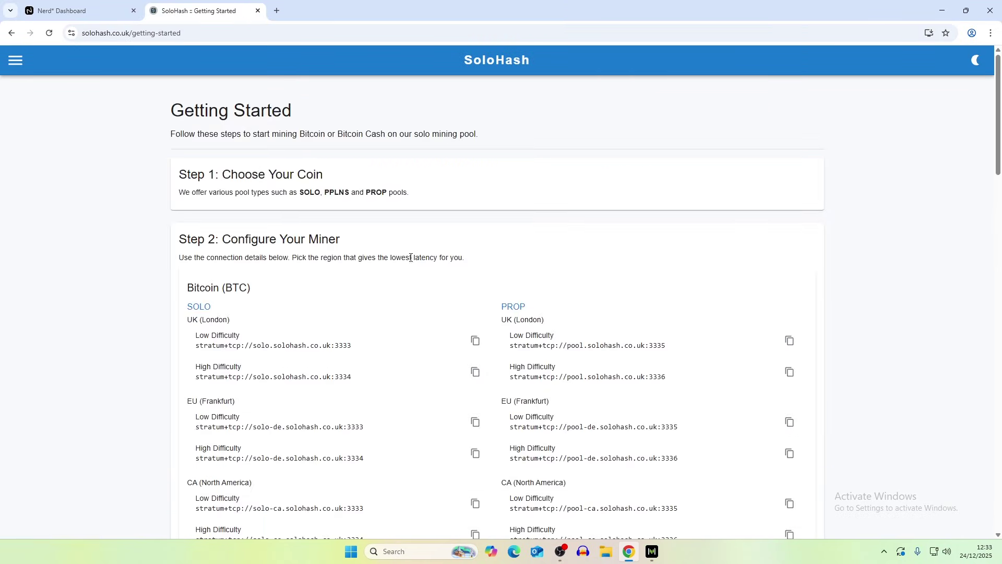
{"action": "scroll", "coordinate": [411, 257], "scroll_direction": "down", "scroll_amount": 2}
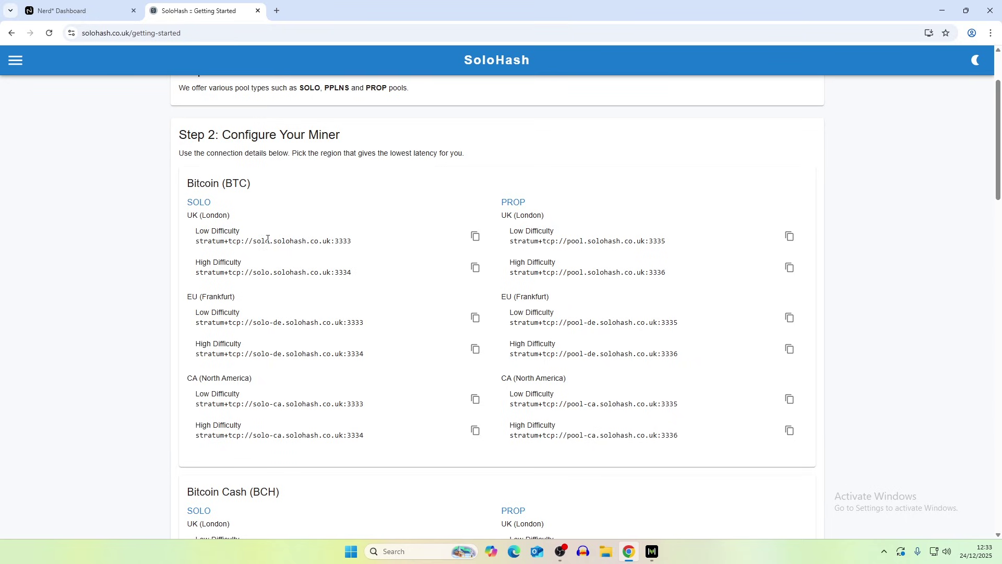
{"action": "left_click_drag", "start_coordinate": [255, 240], "coordinate": [334, 239]}
{"action": "right_click", "coordinate": [333, 239]}
{"action": "left_click", "coordinate": [344, 255]}
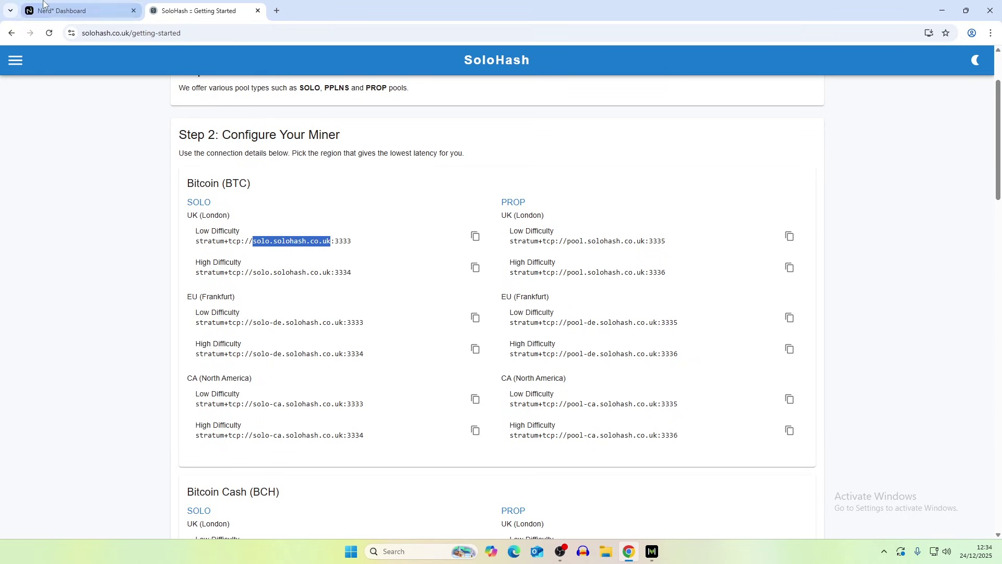
{"action": "key", "text": "ctrl+shift+Tab"}
{"action": "double_click", "coordinate": [293, 222]}
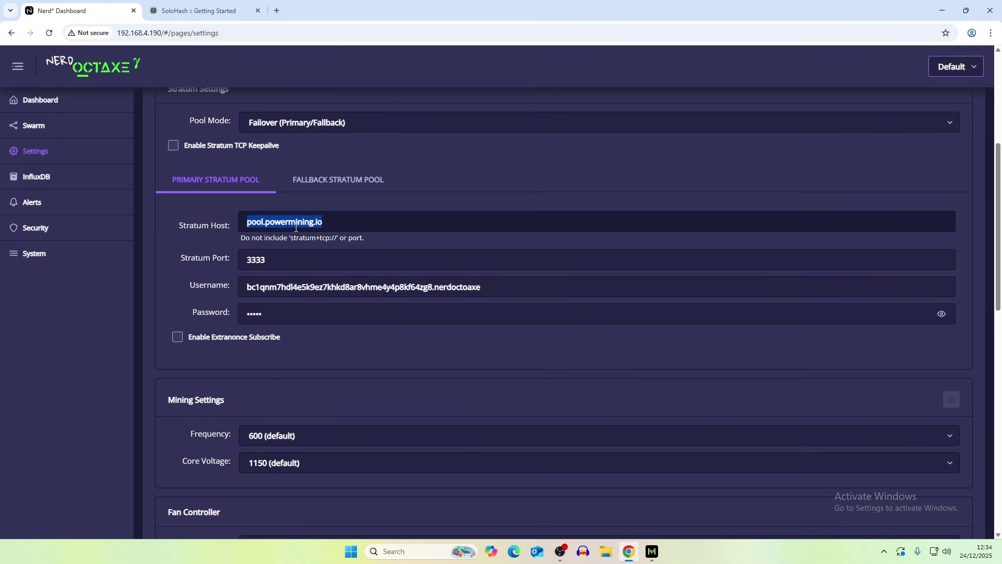
Paste solo.solohash.co.uk into the Stratum Host field.
{"action": "right_click", "coordinate": [295, 222]}
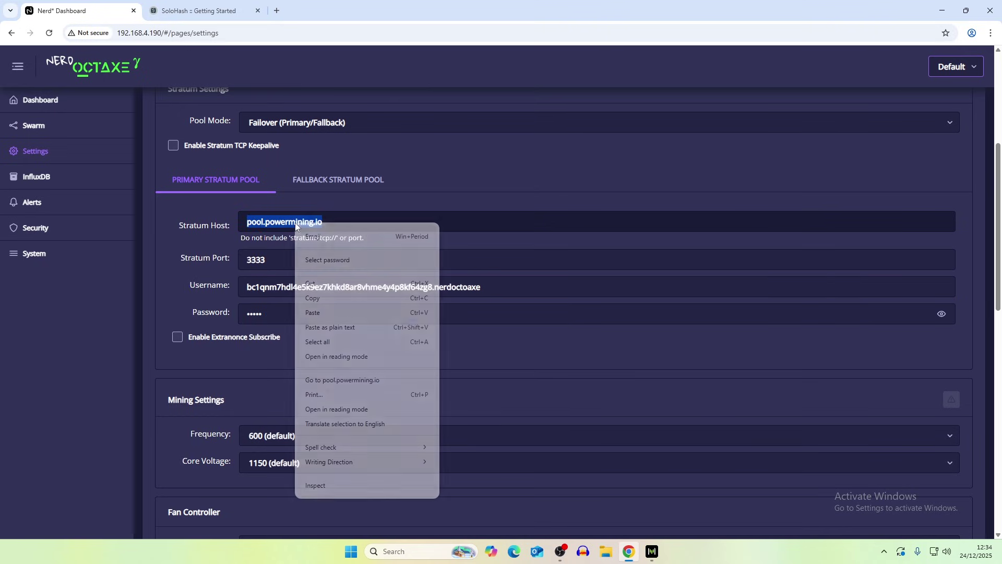
{"action": "left_click", "coordinate": [332, 313]}
{"action": "scroll", "coordinate": [209, 280], "scroll_direction": "down", "scroll_amount": 9}
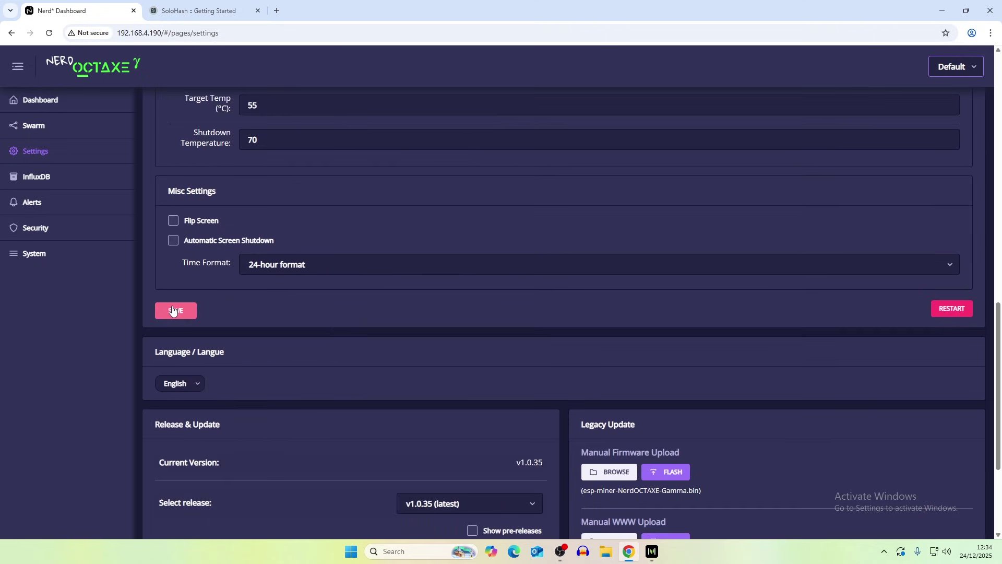
{"action": "scroll", "coordinate": [174, 311], "scroll_direction": "up", "scroll_amount": 4}
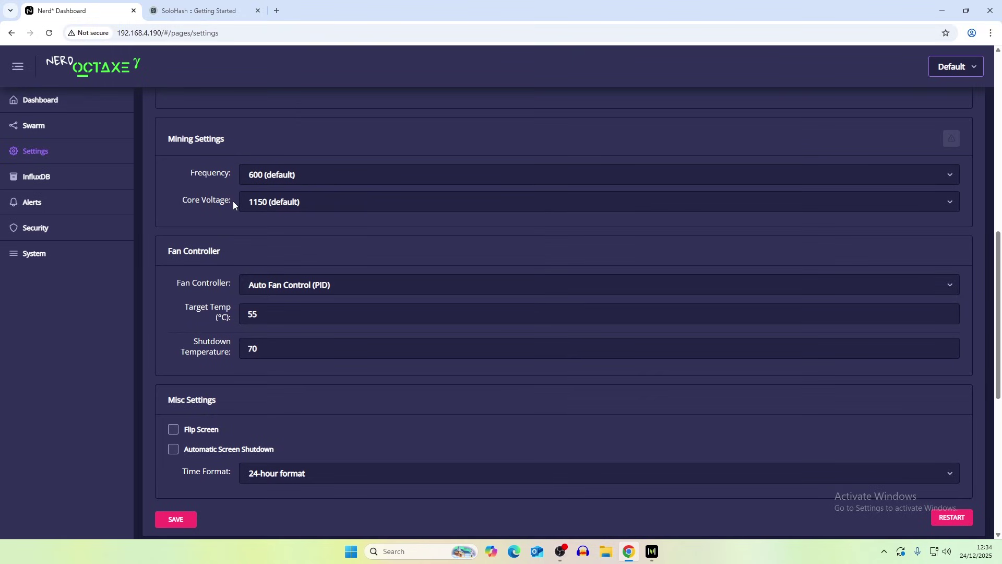
Keep Auto Fan Control (PID), save the settings and restart the miner.
{"action": "scroll", "coordinate": [265, 207], "scroll_direction": "down", "scroll_amount": 1}
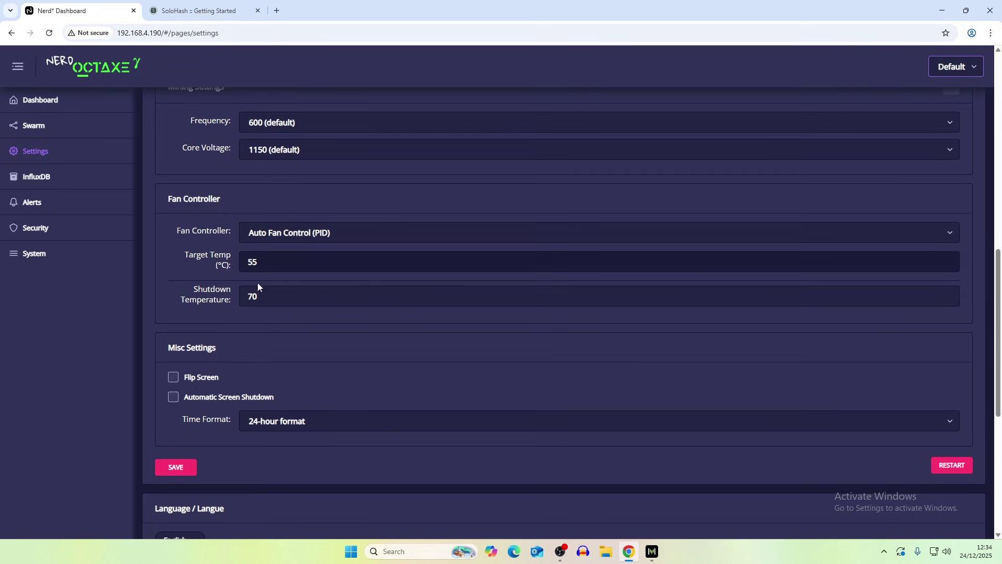
{"action": "scroll", "coordinate": [221, 277], "scroll_direction": "down", "scroll_amount": 1}
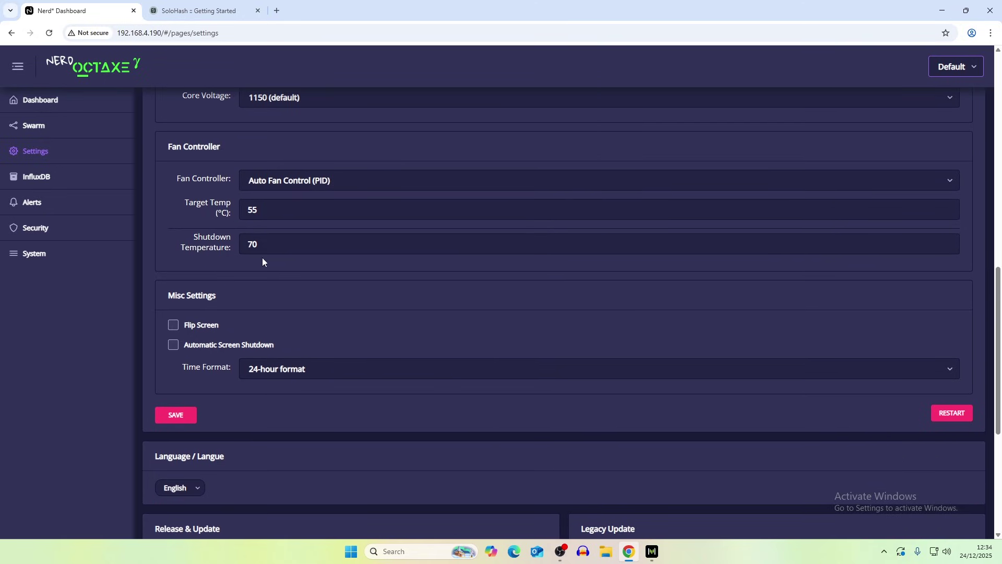
{"action": "left_click", "coordinate": [311, 183]}
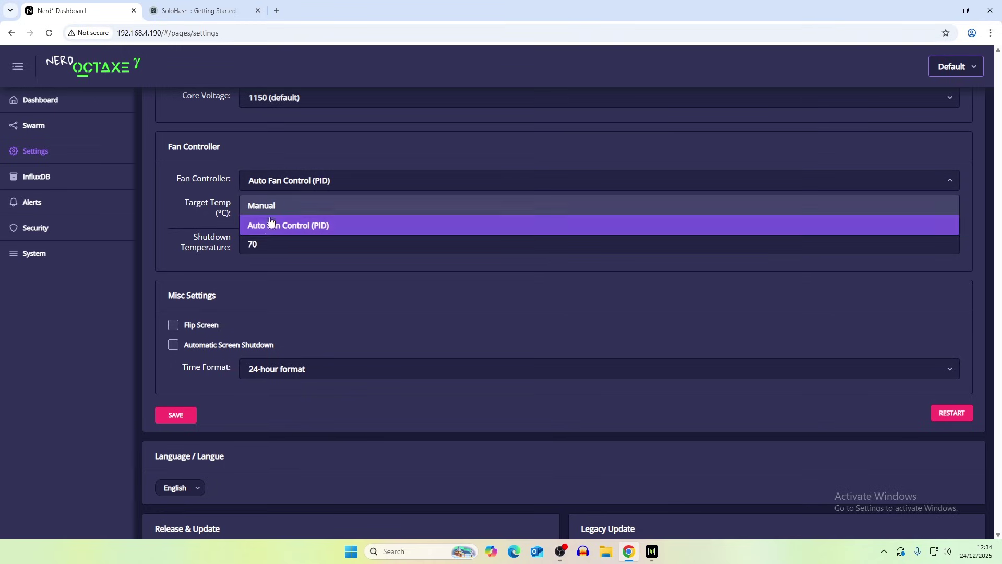
{"action": "left_click", "coordinate": [169, 232]}
{"action": "left_click", "coordinate": [170, 414]}
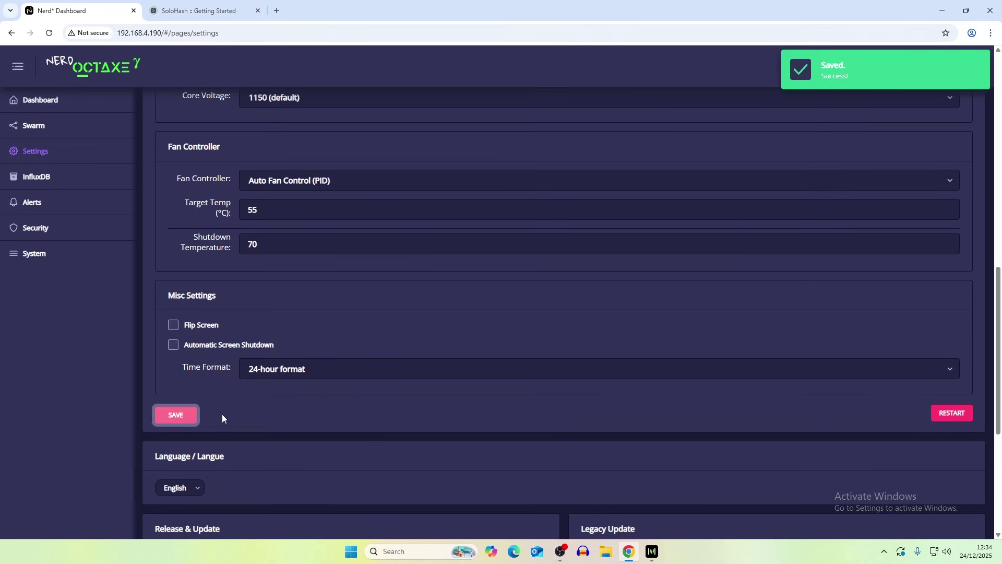
{"action": "left_click", "coordinate": [945, 416]}
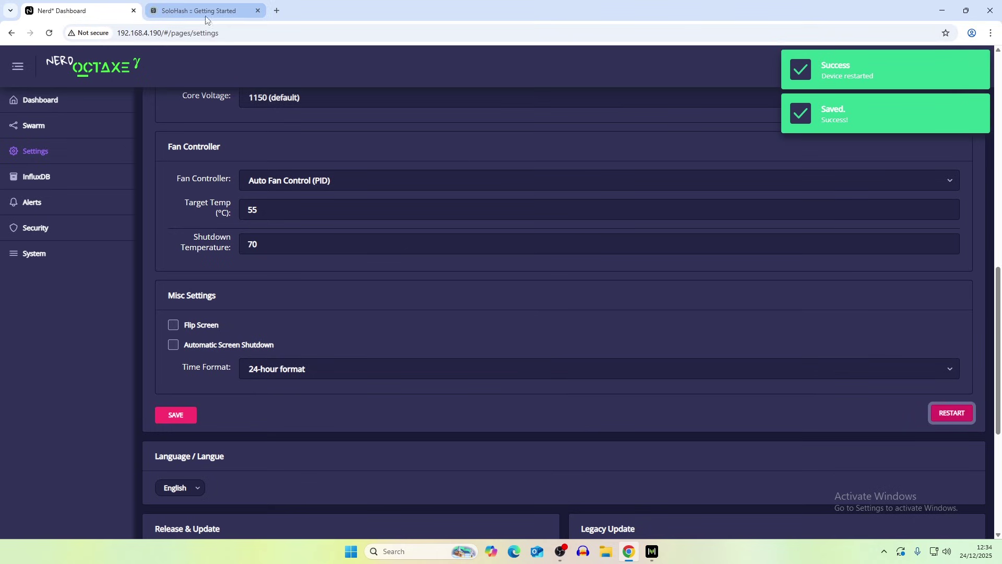
In CoinWarz, calculate Bitcoin mining profit for 9.8 TH/s at 180 W.
{"action": "left_click", "coordinate": [277, 11]}
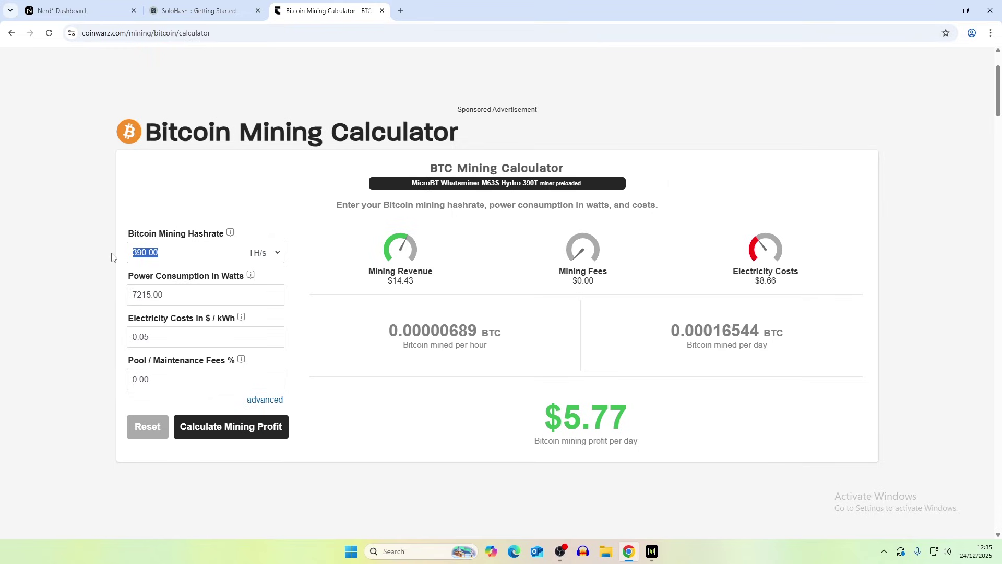
{"action": "type", "text": "9.8"}
{"action": "left_click_drag", "start_coordinate": [169, 296], "coordinate": [109, 293]}
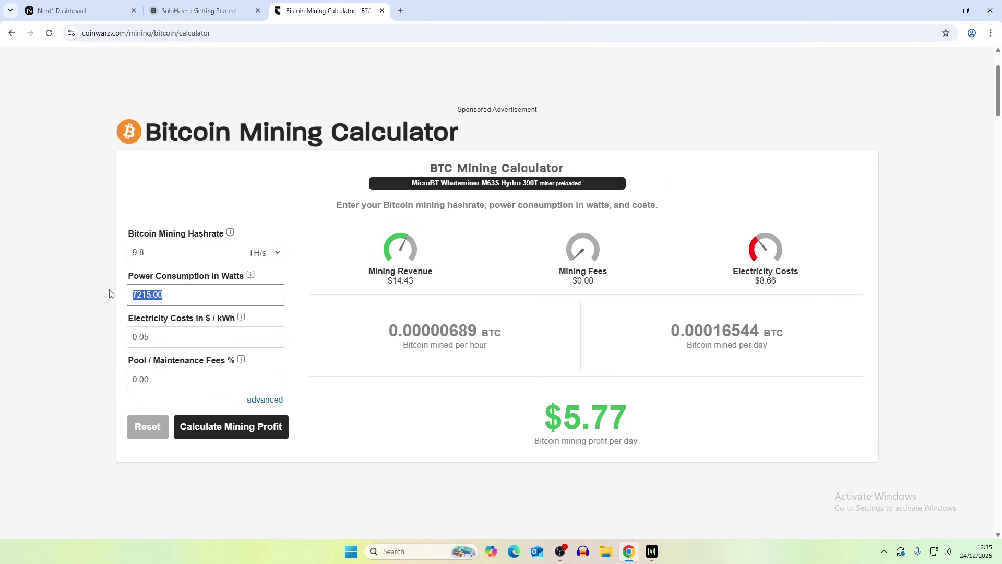
{"action": "type", "text": "180"}
{"action": "left_click", "coordinate": [208, 425]}
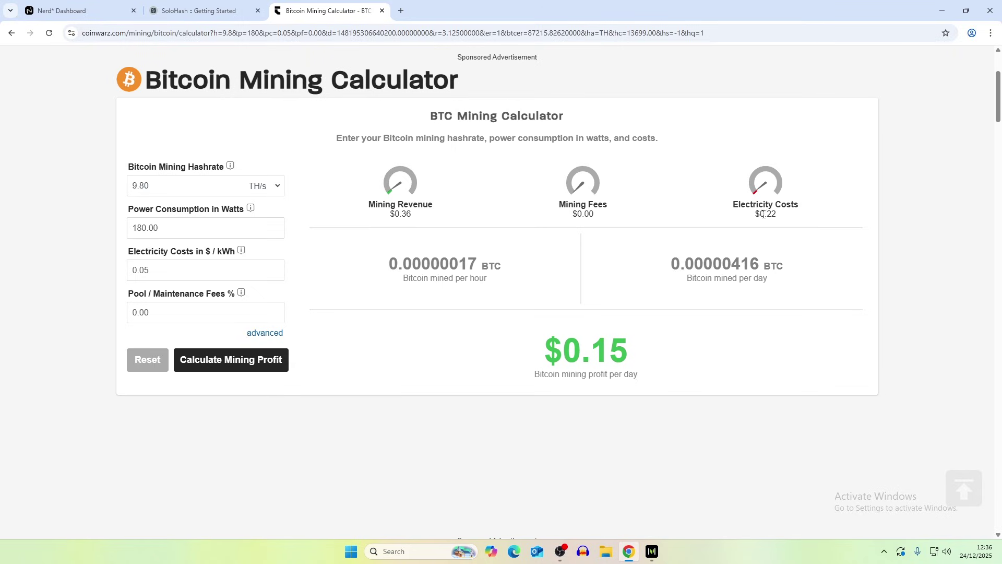
Change electricity cost to 0.08 $/kWh, recalculate, and review the $0.02 daily profit.
{"action": "left_click", "coordinate": [150, 271]}
{"action": "left_click_drag", "start_coordinate": [151, 271], "coordinate": [146, 270]}
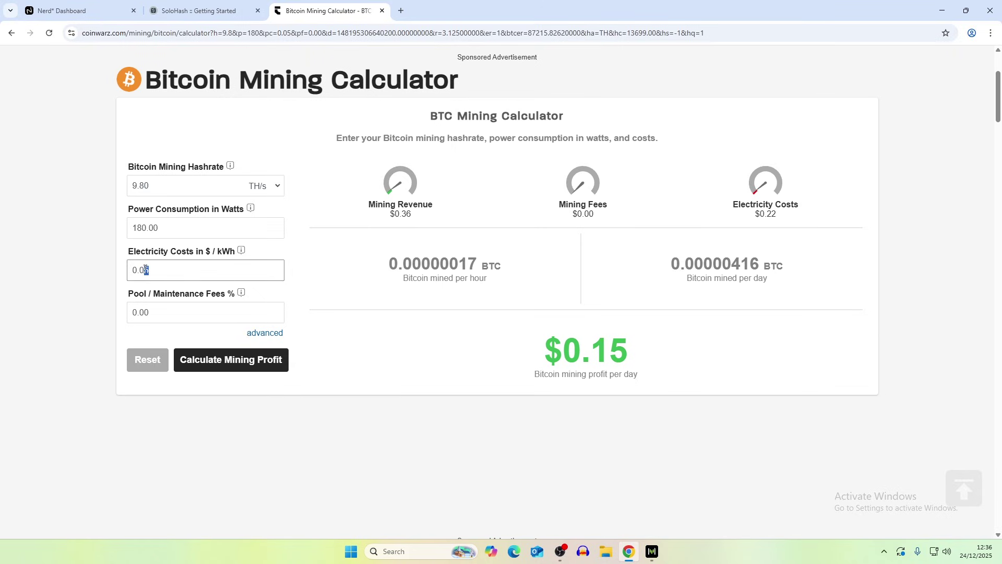
{"action": "type", "text": "8"}
{"action": "left_click", "coordinate": [226, 365]}
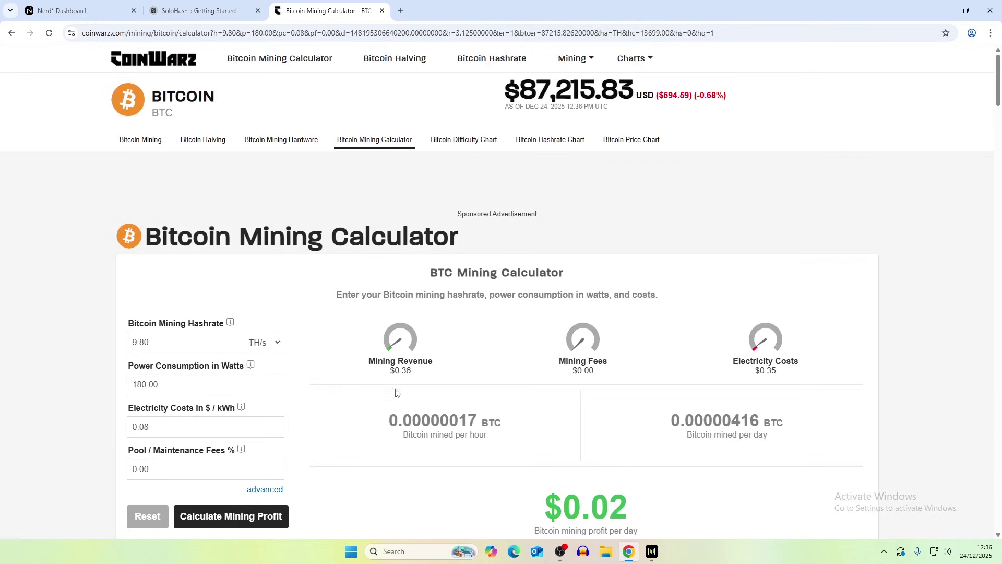
{"action": "scroll", "coordinate": [395, 392], "scroll_direction": "down", "scroll_amount": 2}
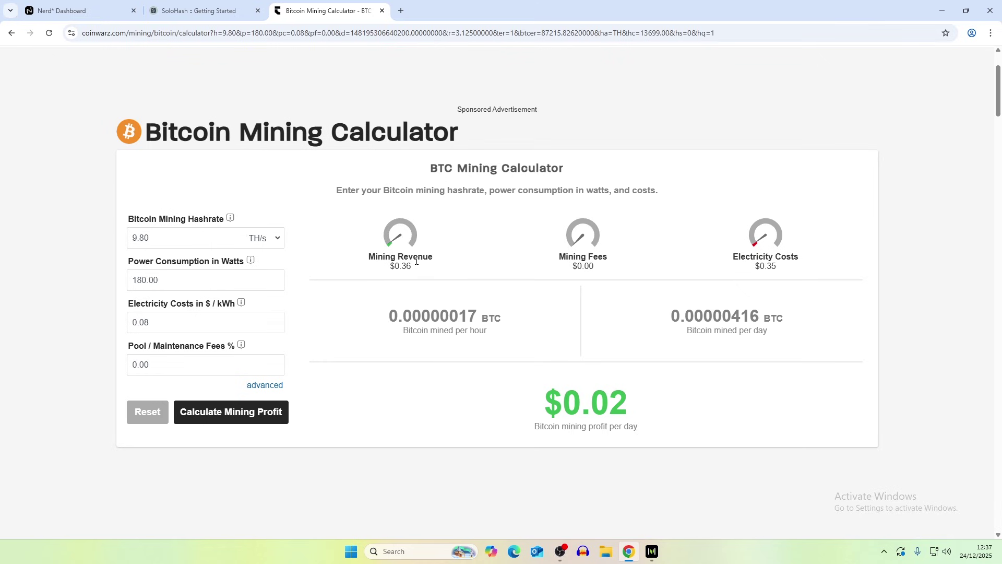
{"action": "scroll", "coordinate": [416, 261], "scroll_direction": "down", "scroll_amount": 2}
{"action": "scroll", "coordinate": [416, 262], "scroll_direction": "up", "scroll_amount": 3}
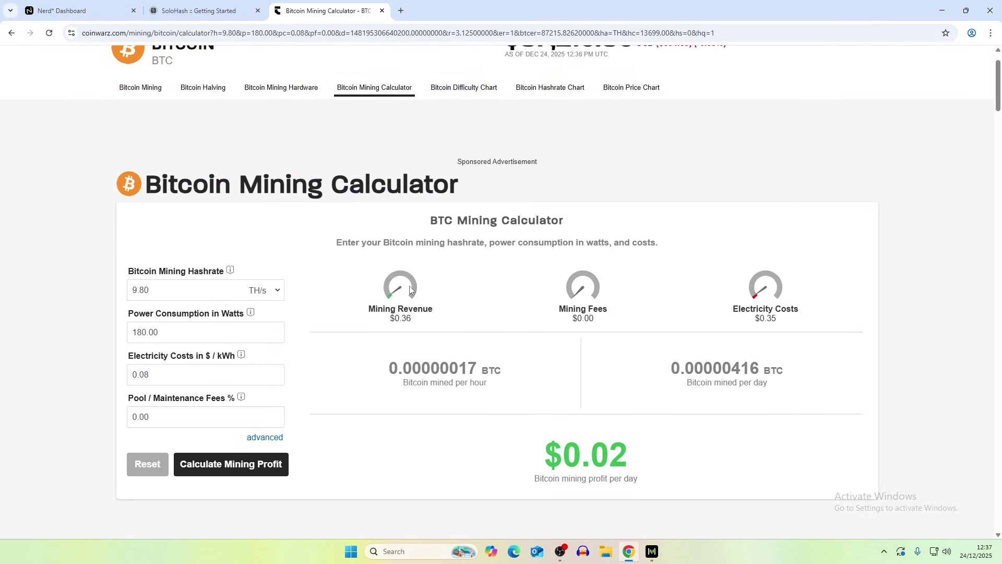
Open the tracked Bitcoin address's stats and workers on SoloHash, then return to the miner's settings.
{"action": "left_click", "coordinate": [201, 10]}
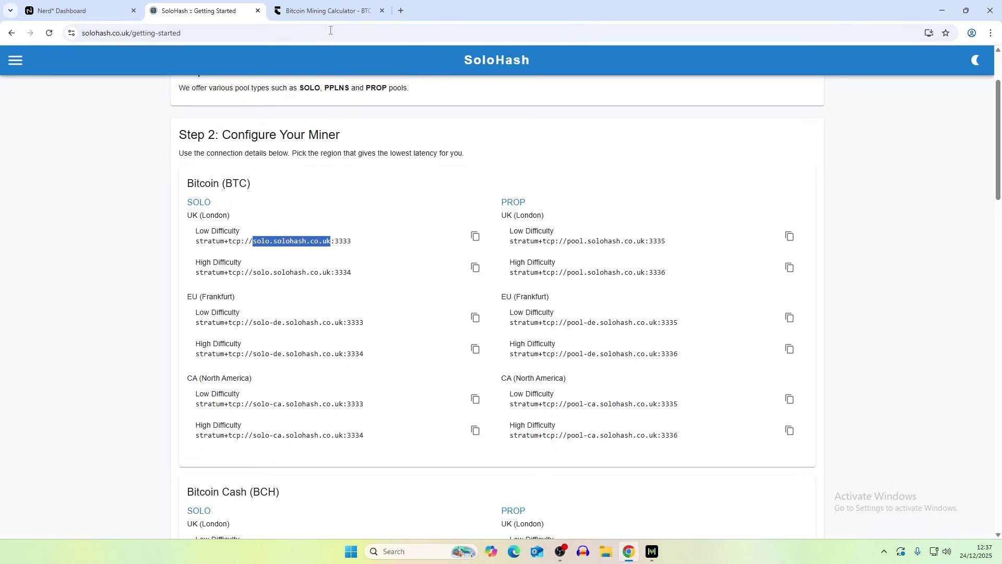
{"action": "left_click", "coordinate": [473, 61]}
{"action": "scroll", "coordinate": [344, 219], "scroll_direction": "down", "scroll_amount": 5}
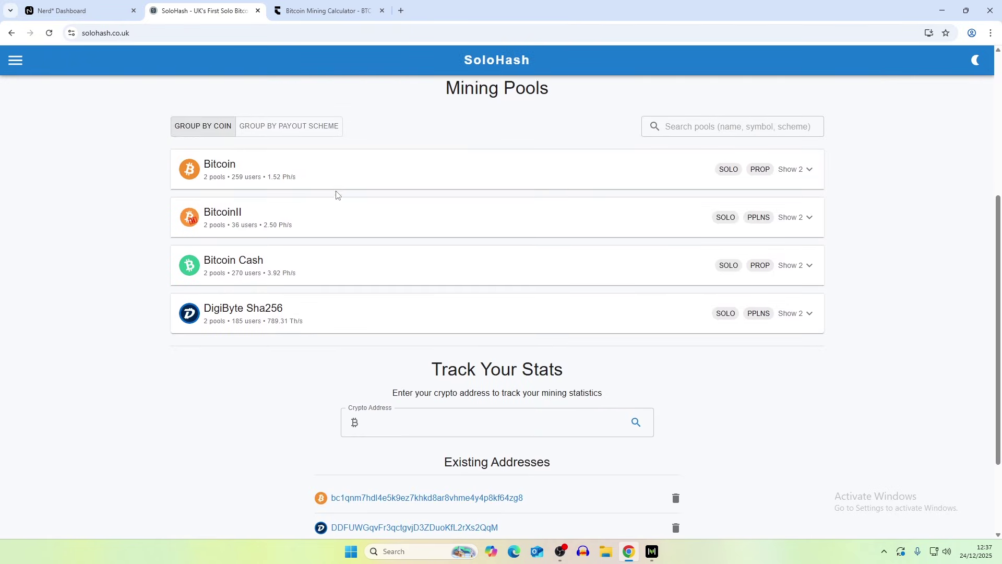
{"action": "left_click", "coordinate": [386, 380]}
{"action": "scroll", "coordinate": [378, 282], "scroll_direction": "down", "scroll_amount": 3}
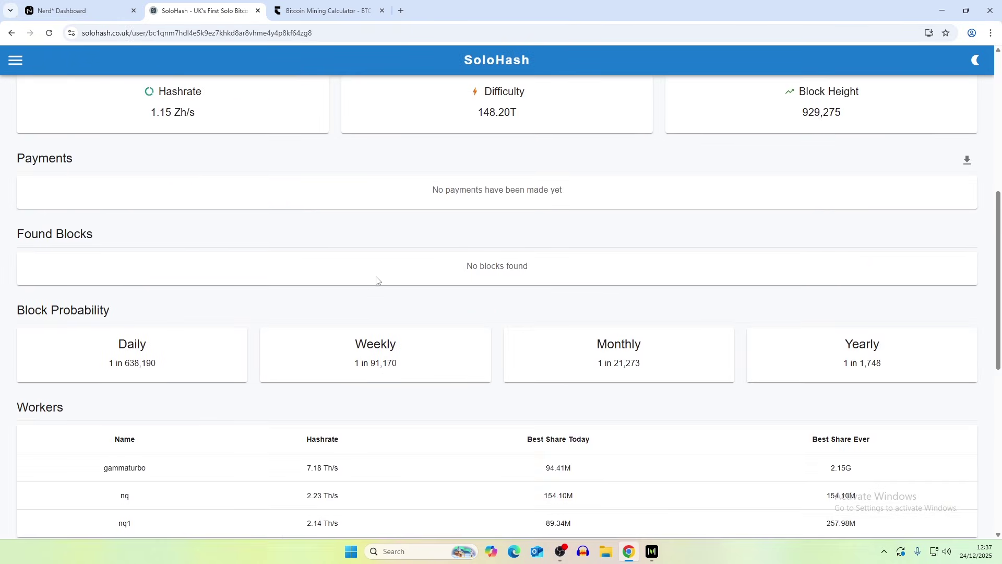
{"action": "scroll", "coordinate": [331, 283], "scroll_direction": "up", "scroll_amount": 2}
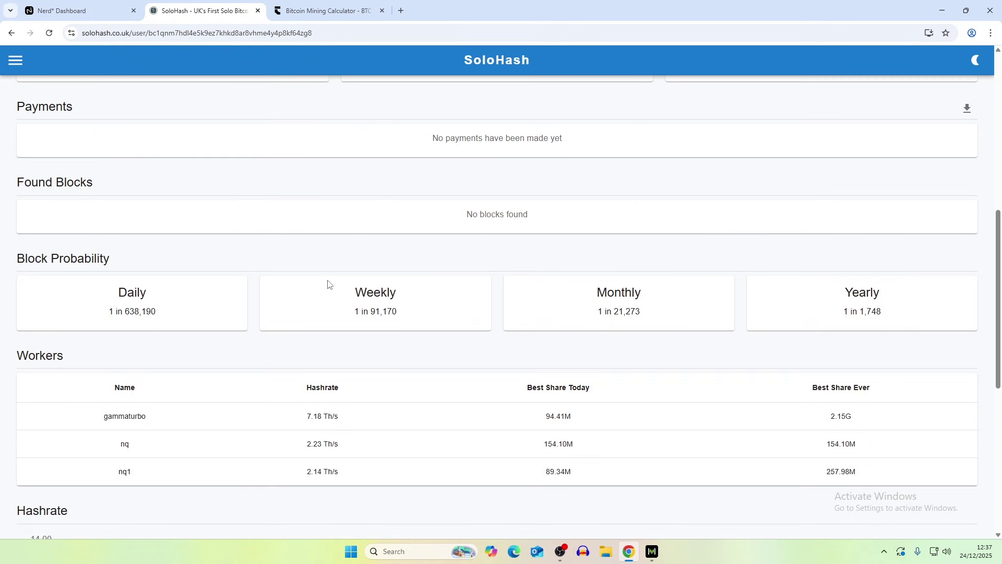
{"action": "left_click", "coordinate": [78, 10]}
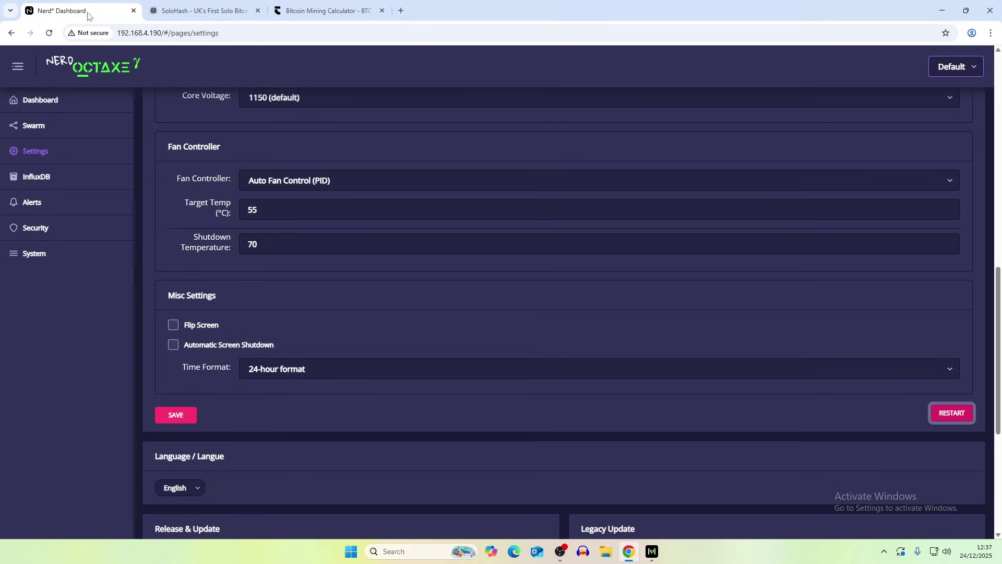
Read the System page's realtime logs for accepted shares, then go back to the dashboard.
{"action": "left_click", "coordinate": [41, 254]}
{"action": "left_click", "coordinate": [241, 311]}
{"action": "scroll", "coordinate": [324, 305], "scroll_direction": "down", "scroll_amount": 2}
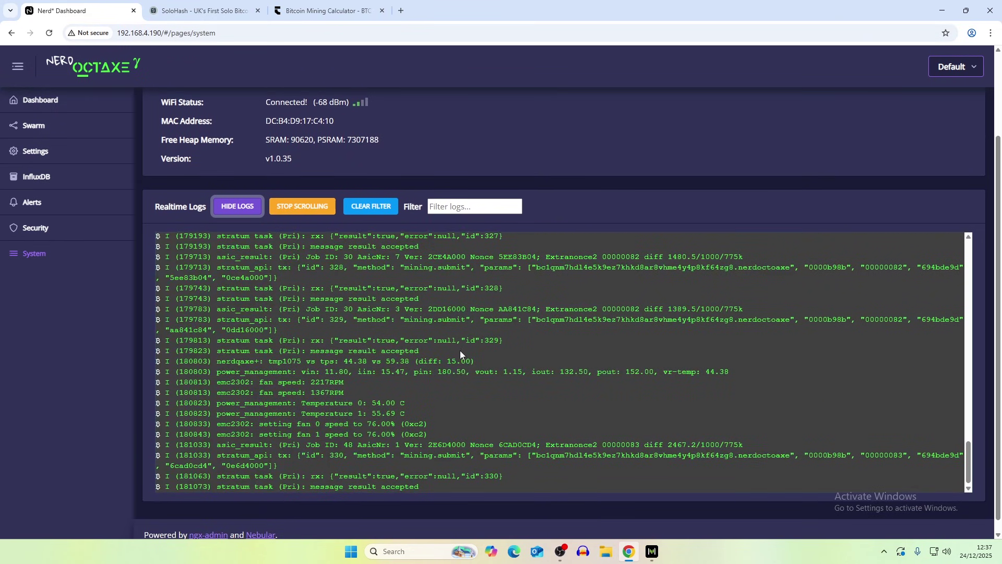
{"action": "key", "text": "alt+Left"}
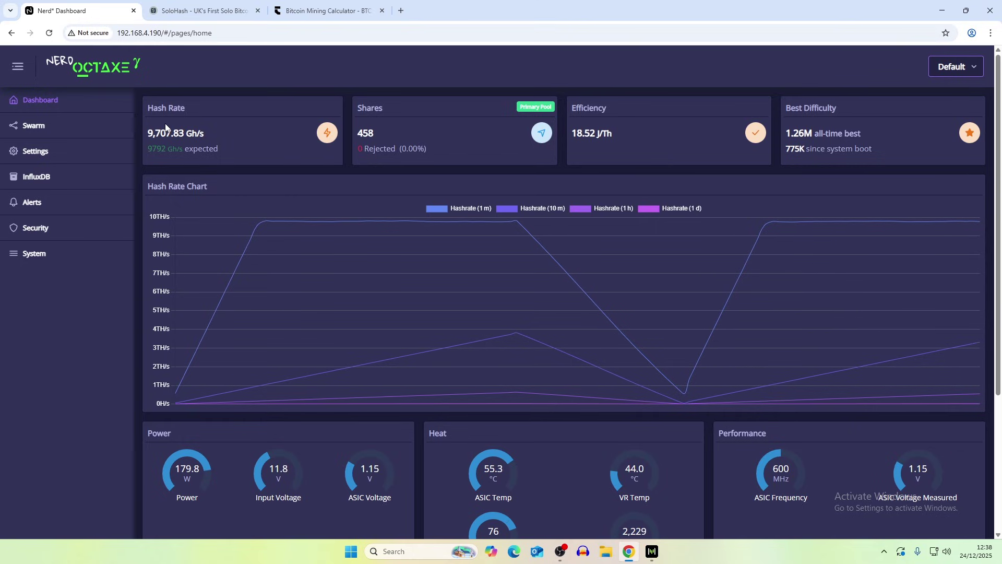
Review the dashboard's hash rate, shares and temperature gauges, then switch to SoloHash's nerdoctaxe worker stats.
{"action": "scroll", "coordinate": [306, 163], "scroll_direction": "down", "scroll_amount": 1}
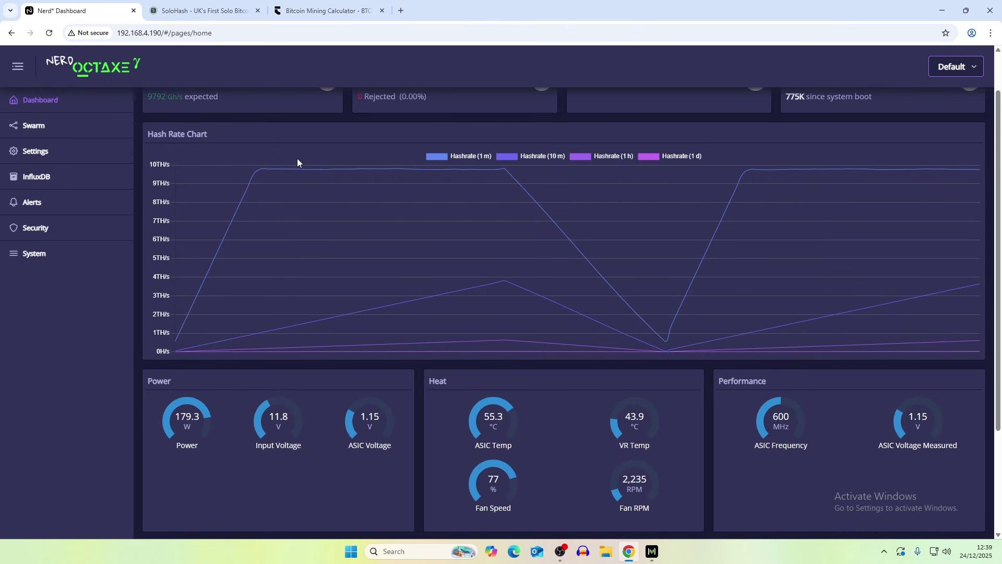
{"action": "scroll", "coordinate": [296, 153], "scroll_direction": "down", "scroll_amount": 3}
{"action": "scroll", "coordinate": [296, 154], "scroll_direction": "up", "scroll_amount": 4}
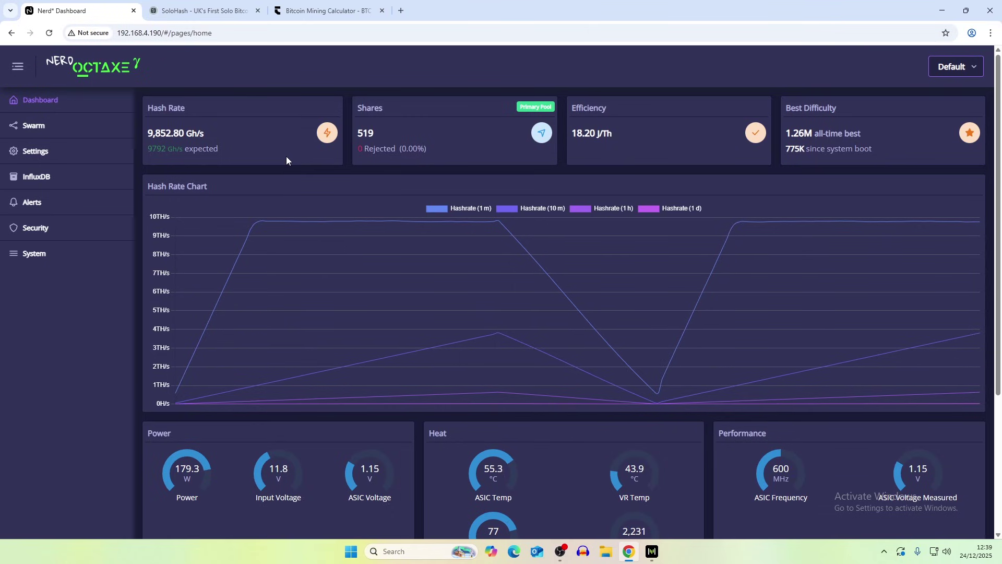
{"action": "scroll", "coordinate": [286, 157], "scroll_direction": "down", "scroll_amount": 1}
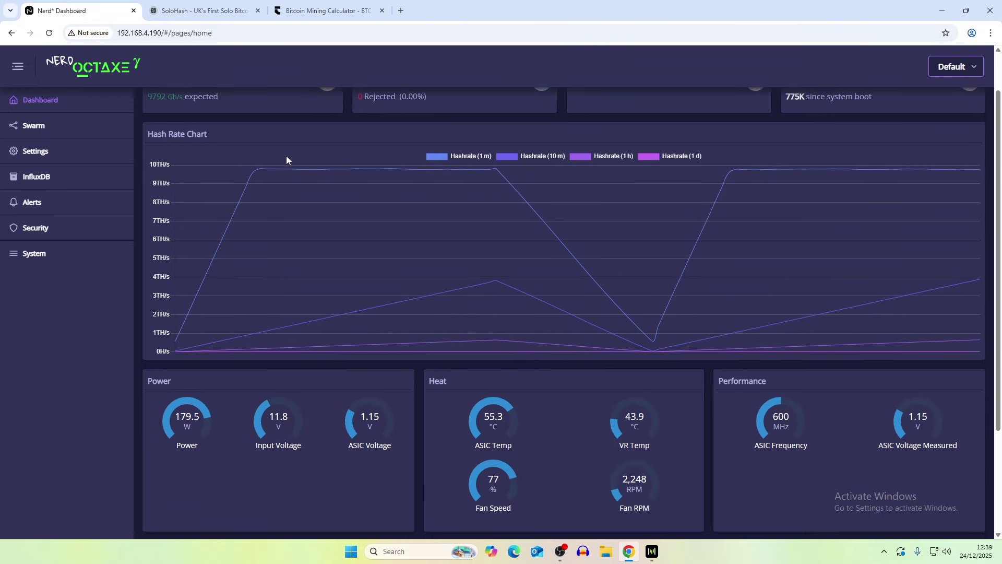
{"action": "key", "text": "ctrl+Tab"}
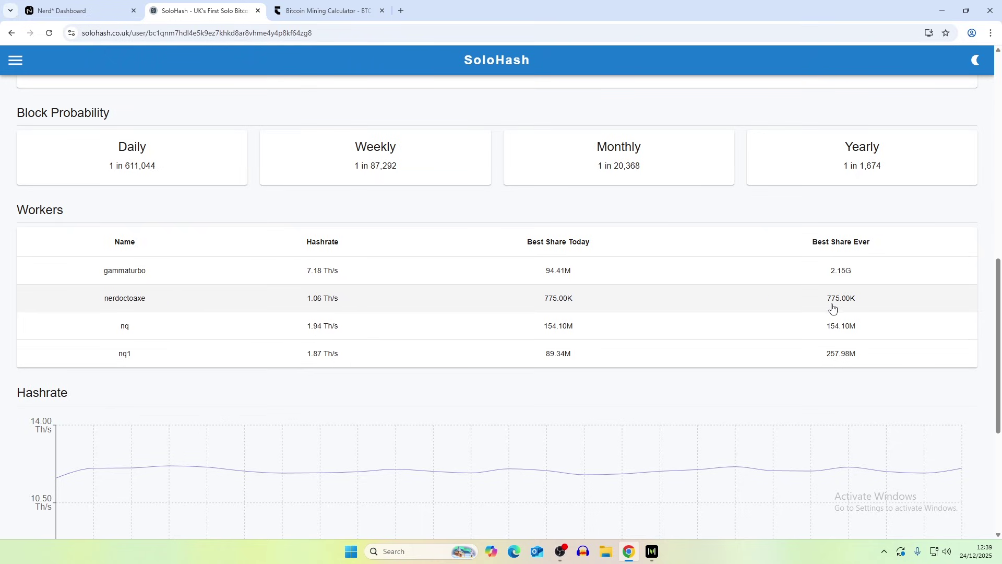
{"action": "scroll", "coordinate": [878, 320], "scroll_direction": "up", "scroll_amount": 1}
{"action": "scroll", "coordinate": [406, 253], "scroll_direction": "up", "scroll_amount": 2}
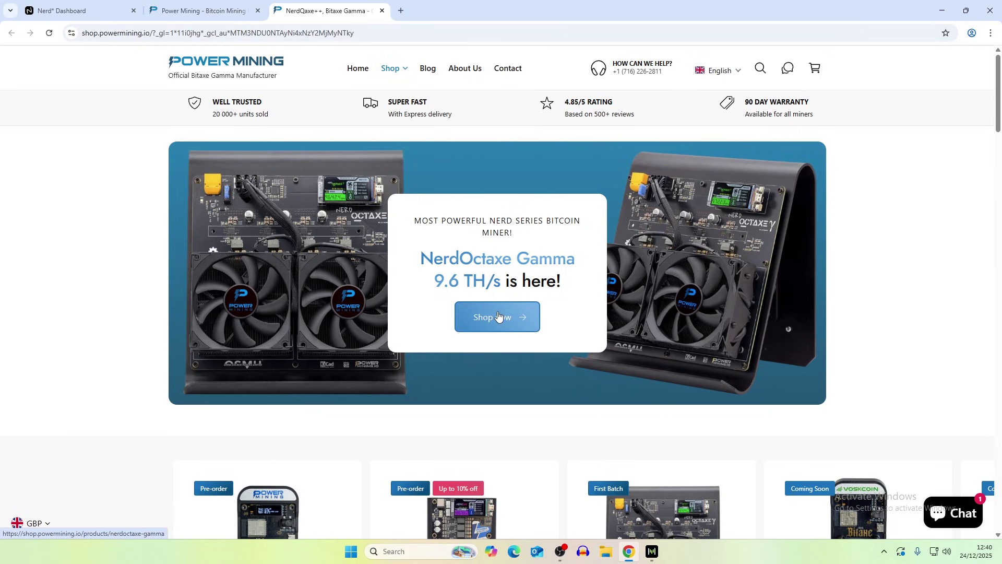
Add one NerdOctaxe Gamma 9.6 TH/s (£740.00) to the Power Mining cart.
{"action": "scroll", "coordinate": [501, 313], "scroll_direction": "down", "scroll_amount": 4}
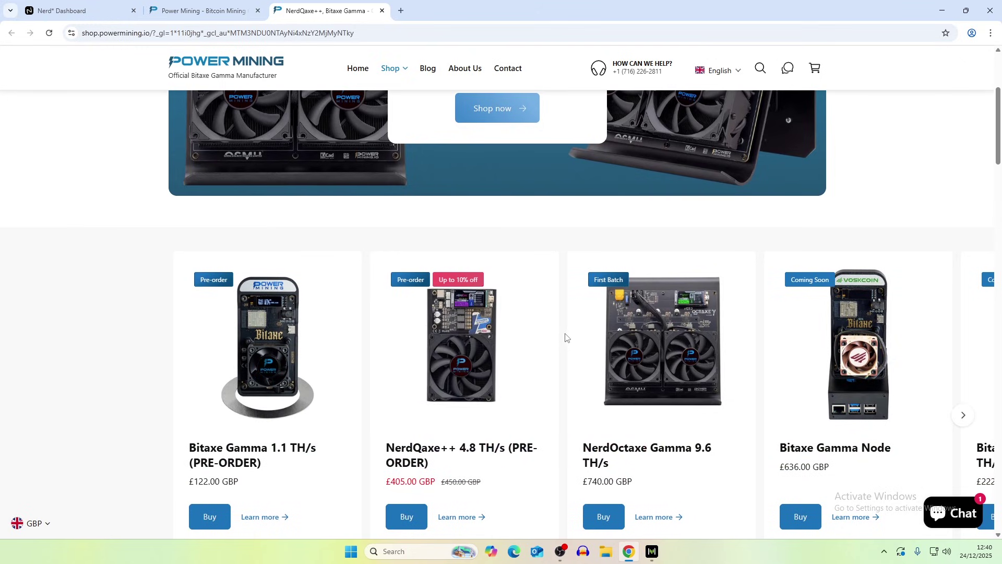
{"action": "scroll", "coordinate": [566, 336], "scroll_direction": "down", "scroll_amount": 3}
{"action": "left_click", "coordinate": [594, 356]}
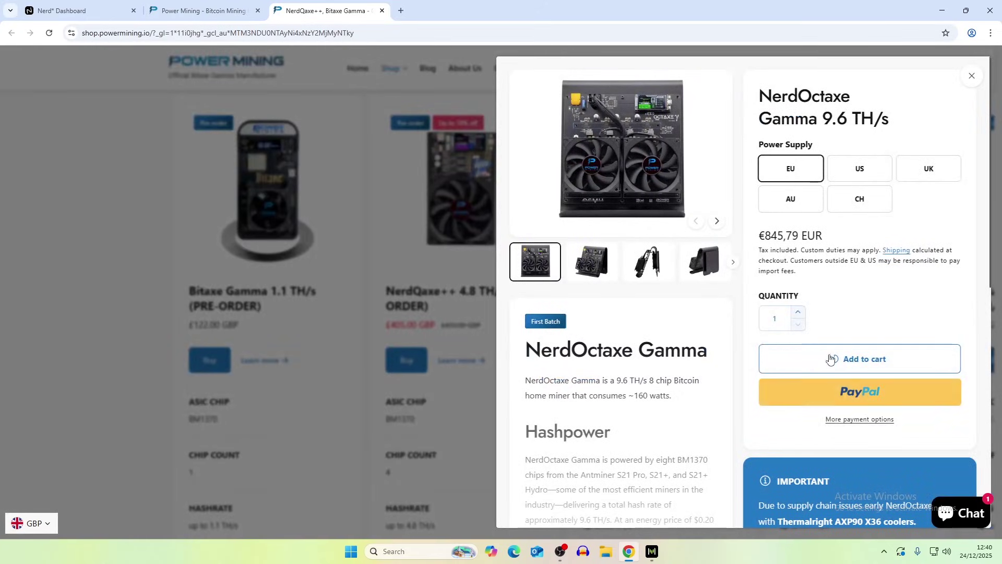
{"action": "left_click", "coordinate": [851, 360]}
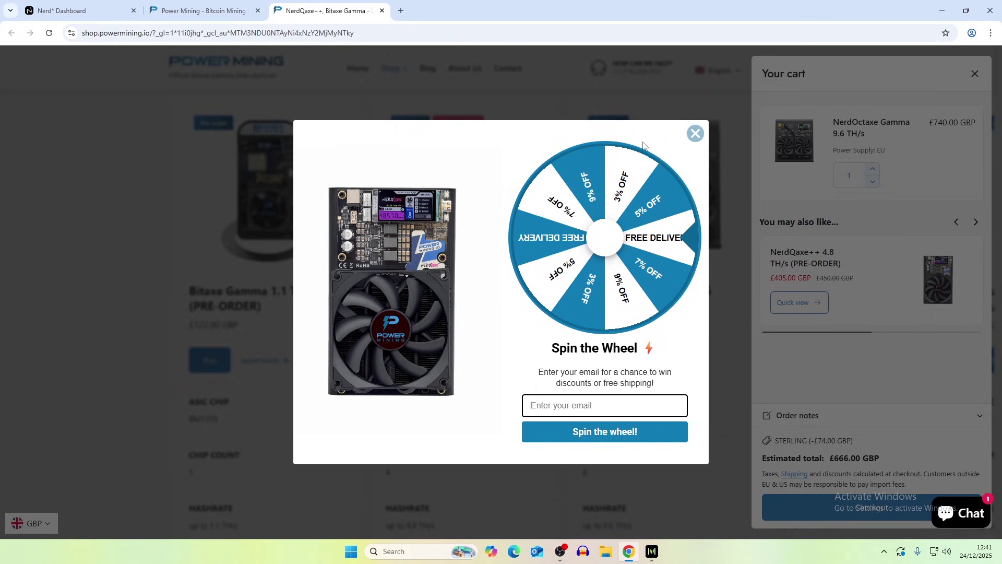
Close the discount popup and cart, preview the Bitaxe Gamma Turbo, then open the Bitaxe Gamma Node at €726,00.
{"action": "left_click", "coordinate": [696, 135]}
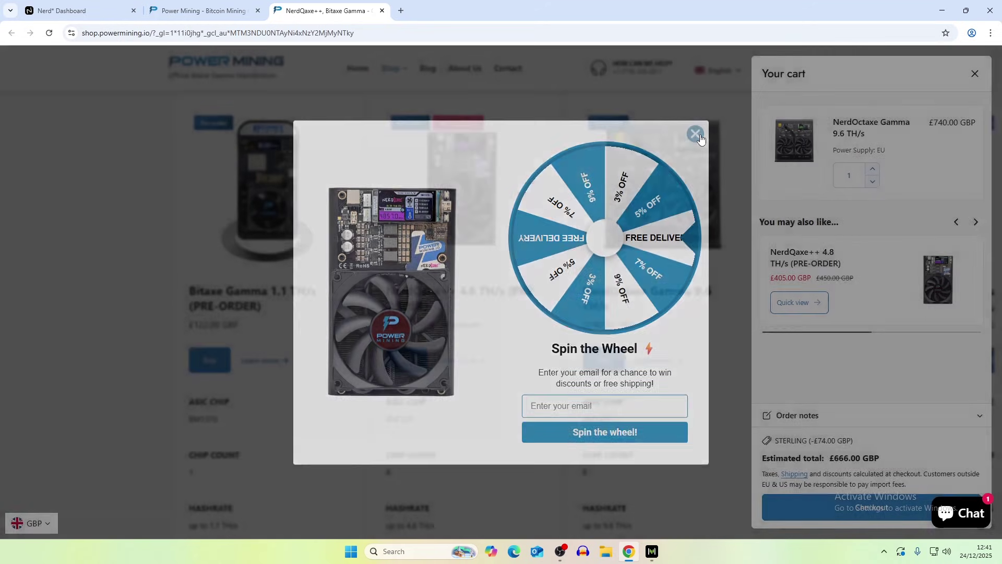
{"action": "left_click", "coordinate": [975, 74]}
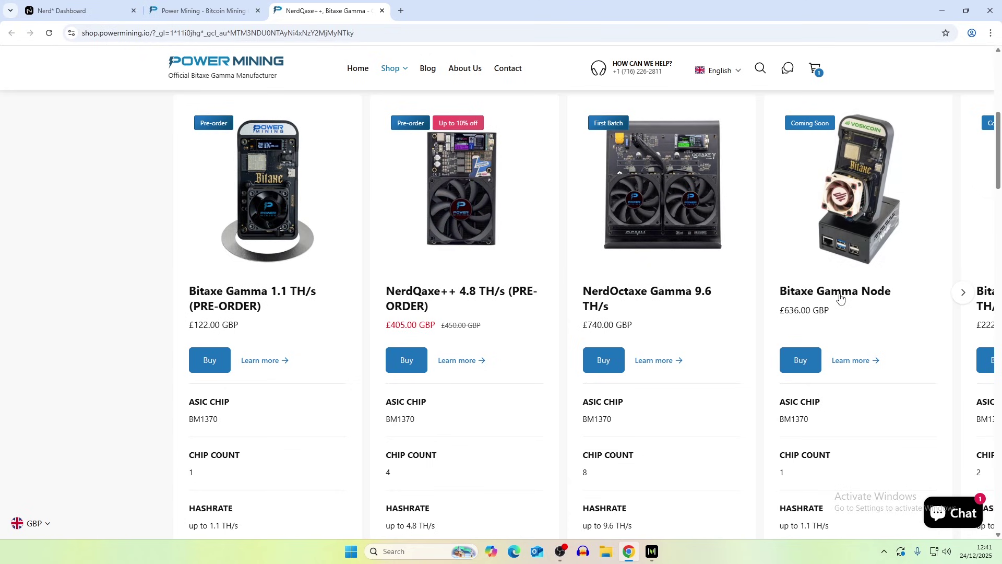
{"action": "left_click", "coordinate": [965, 294]}
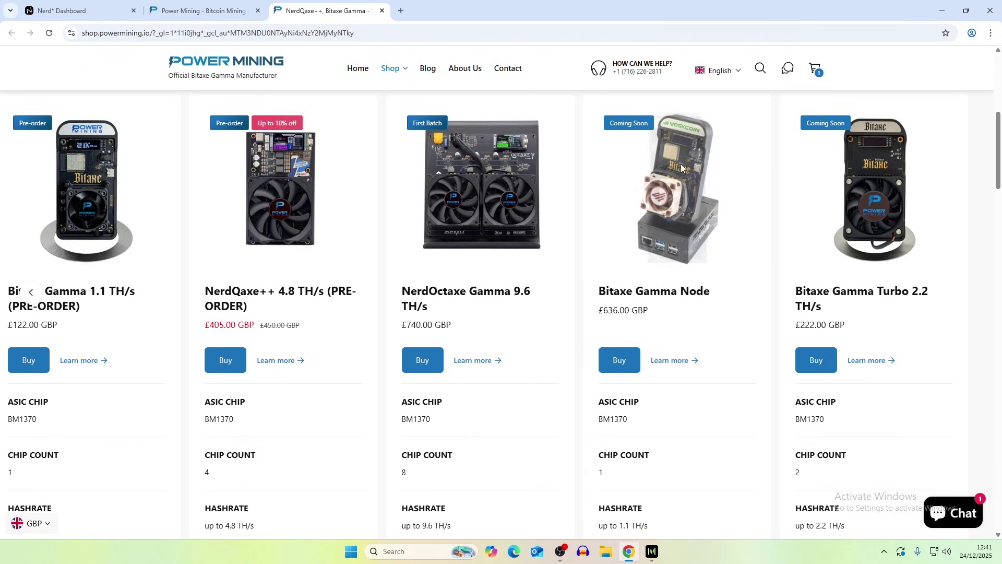
{"action": "left_click", "coordinate": [816, 360]}
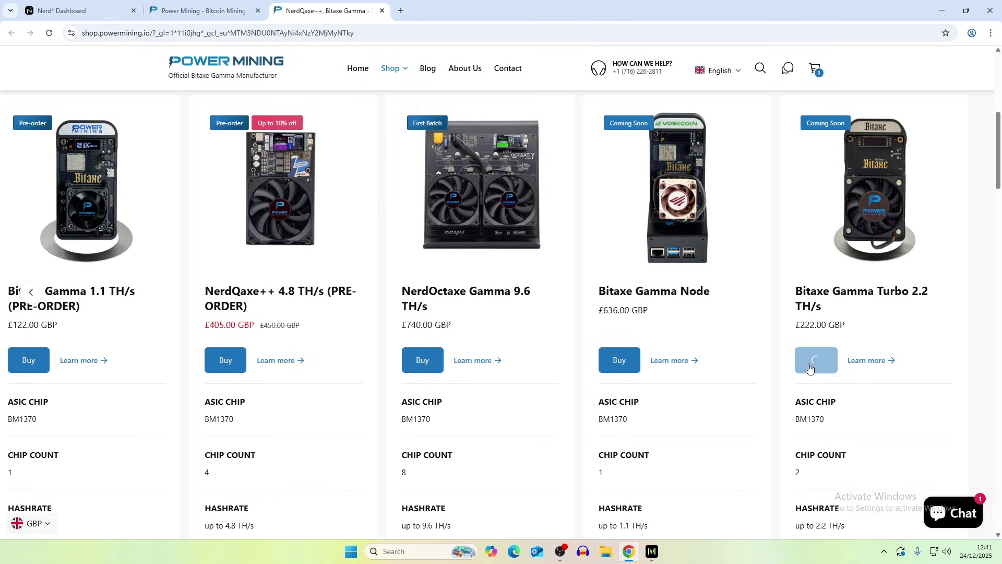
{"action": "scroll", "coordinate": [801, 298], "scroll_direction": "down", "scroll_amount": 1}
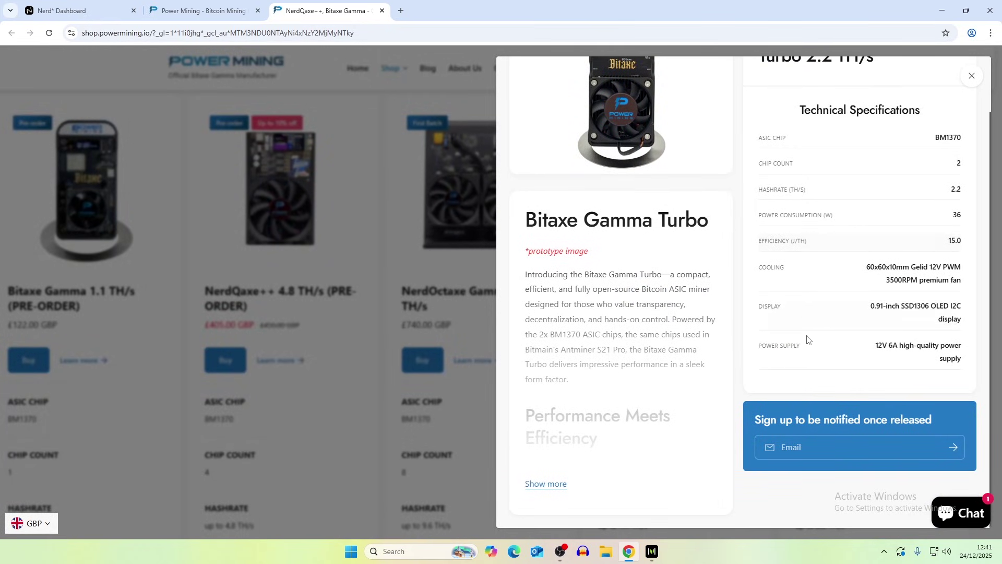
{"action": "left_click", "coordinate": [970, 79]}
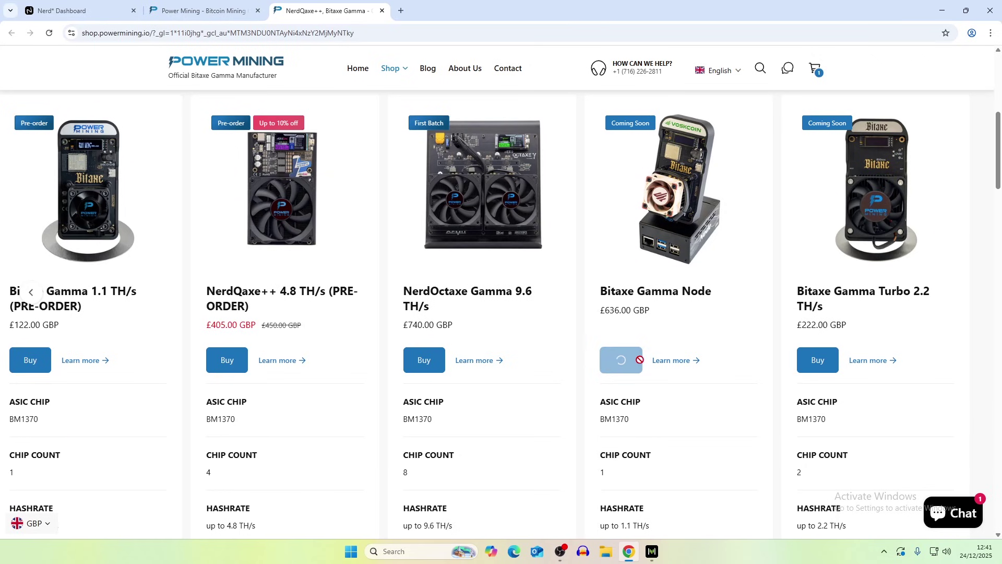
{"action": "left_click", "coordinate": [634, 360]}
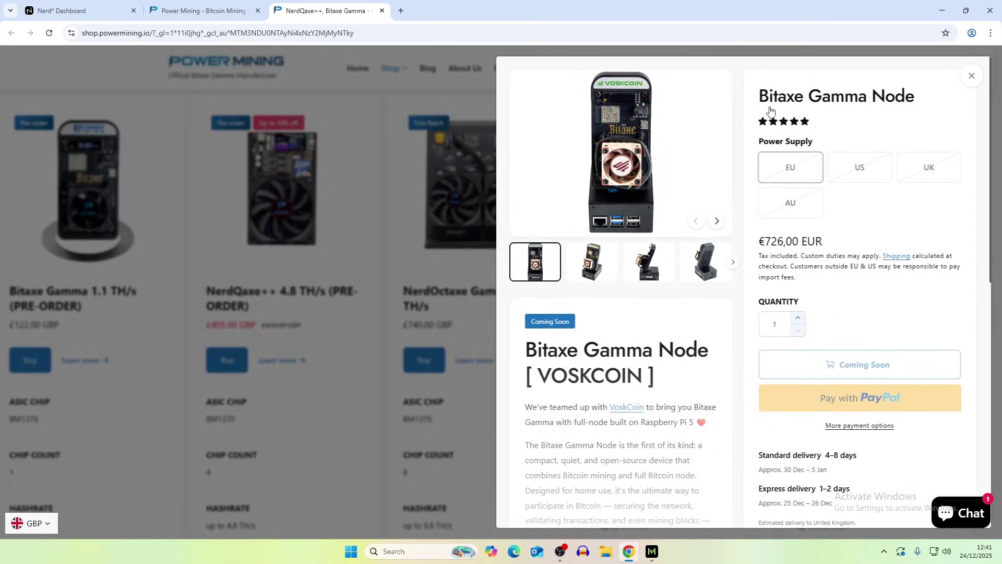